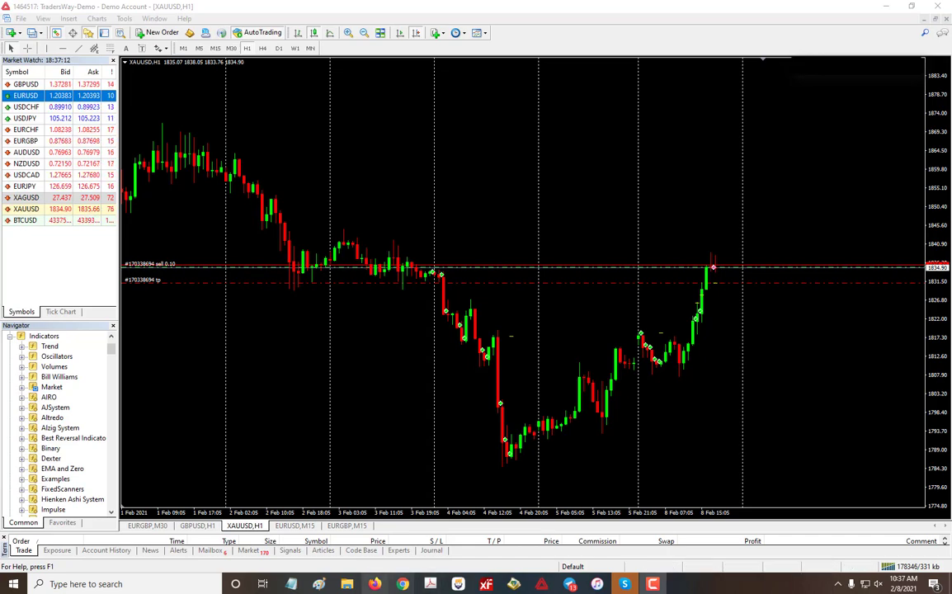
# Switch to the Tradersway website in Chrome and download the MT4 installer
pyautogui.moveTo(401, 583)
pyautogui.click(462, 531)
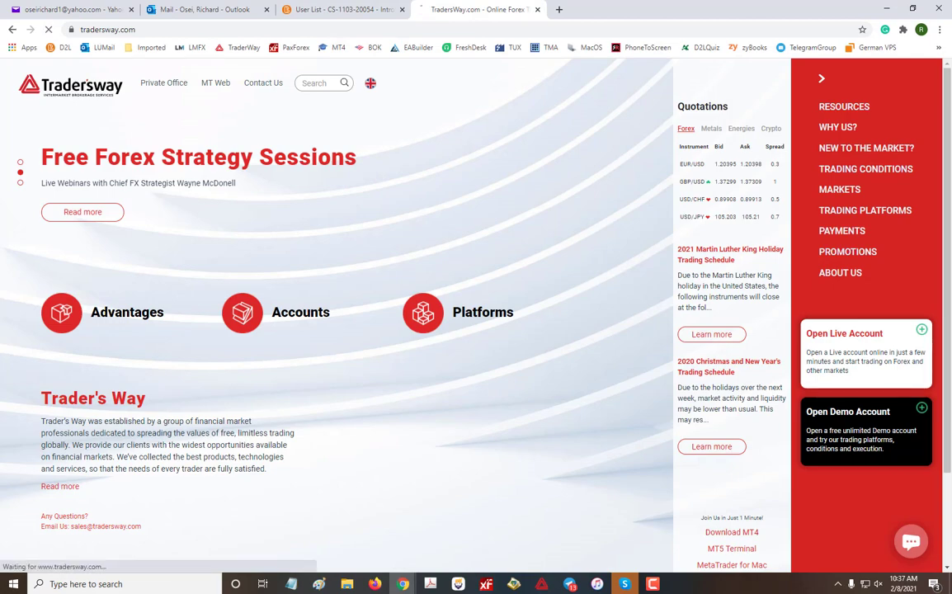
pyautogui.click(732, 531)
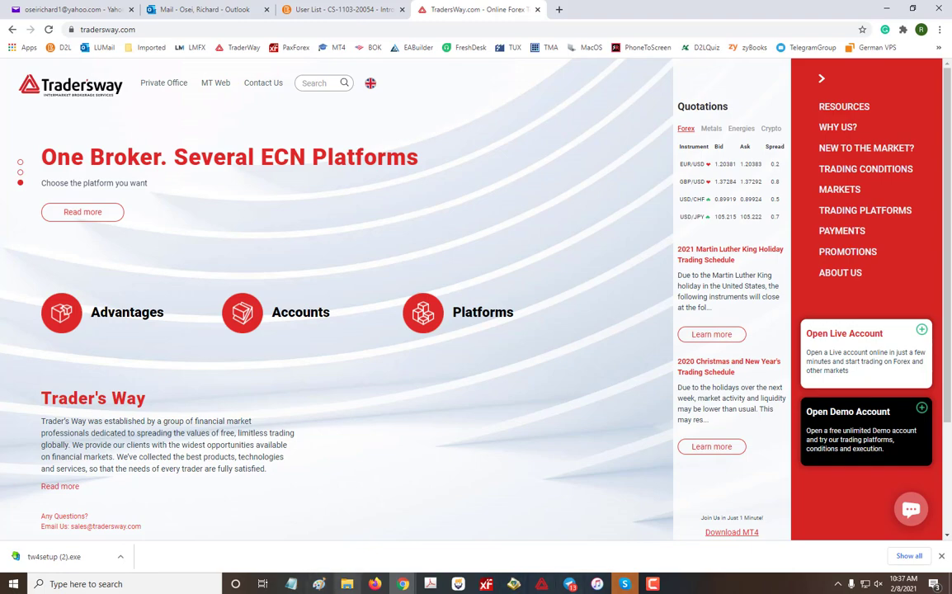
# Create a folder named TW005 in C:\Program Files (x86) using File Explorer, and close the Explorer window
pyautogui.click(347, 584)
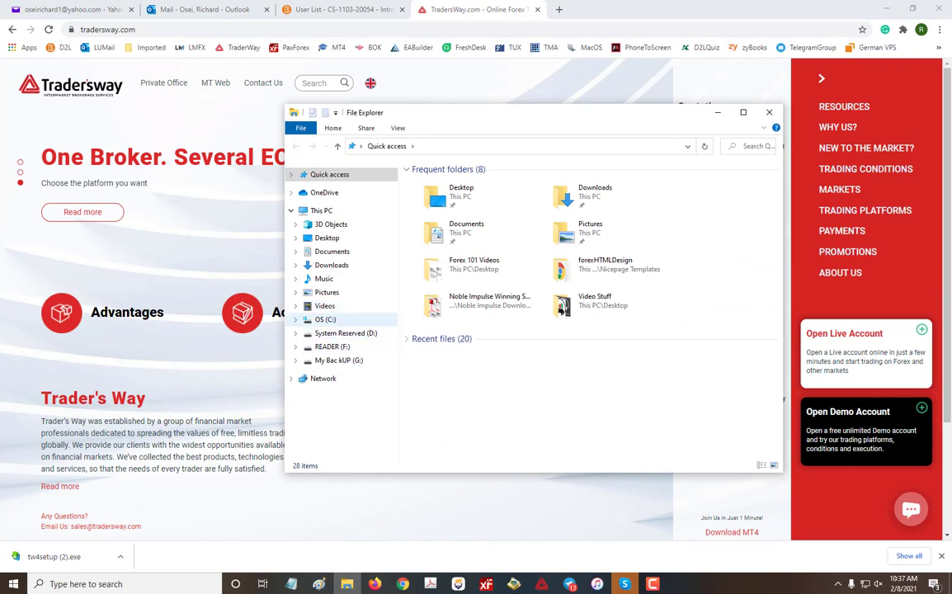
pyautogui.click(325, 319)
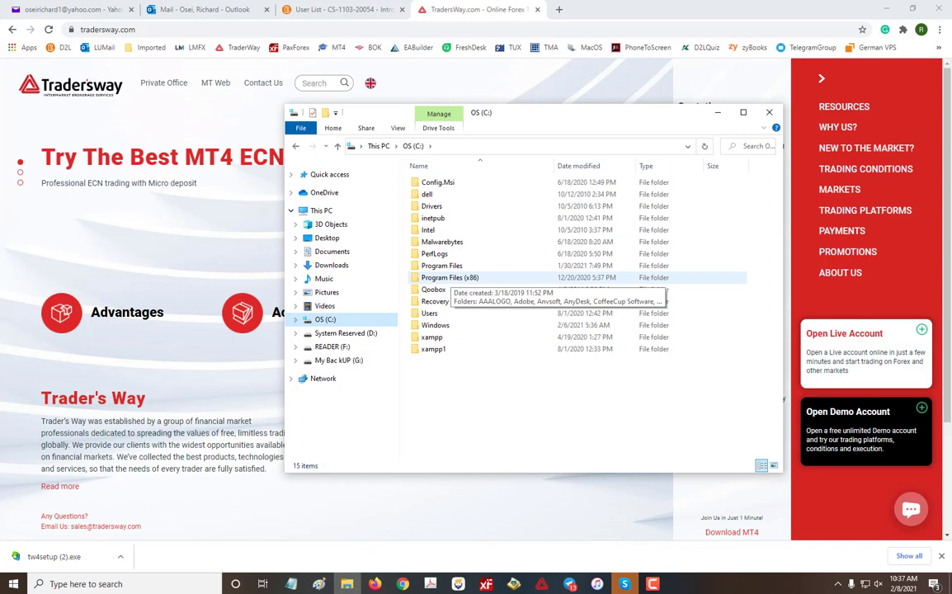
pyautogui.doubleClick(450, 277)
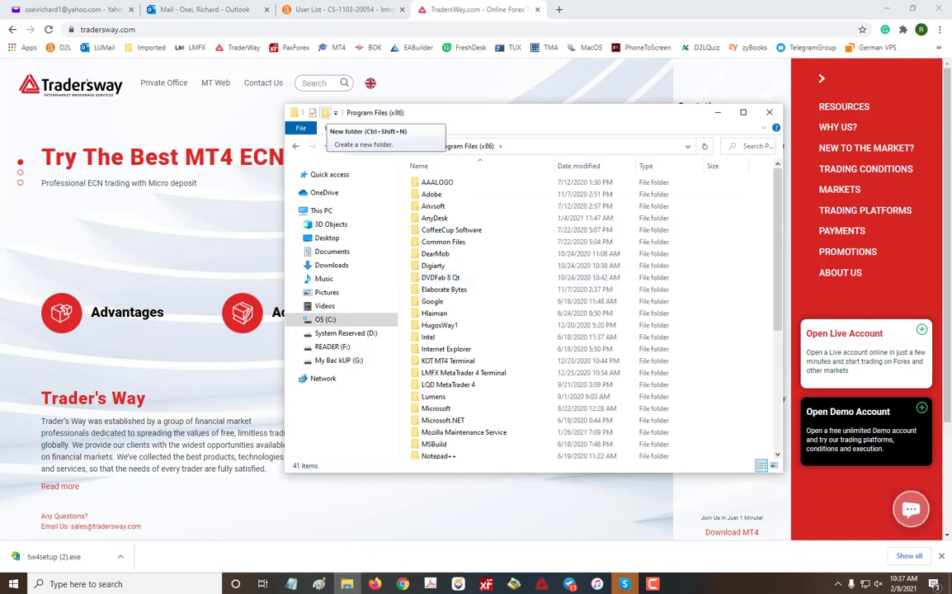
pyautogui.click(325, 113)
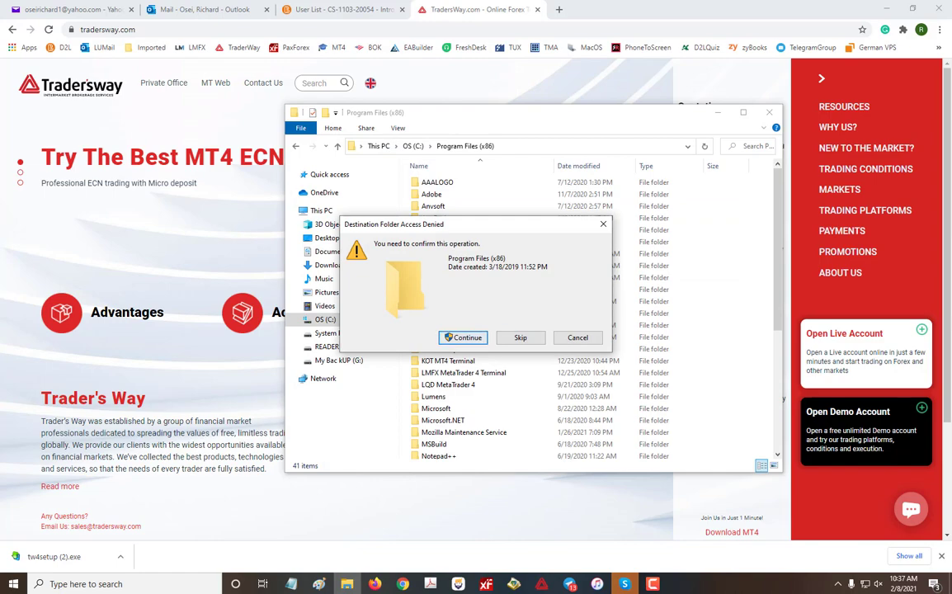
pyautogui.press('Return')
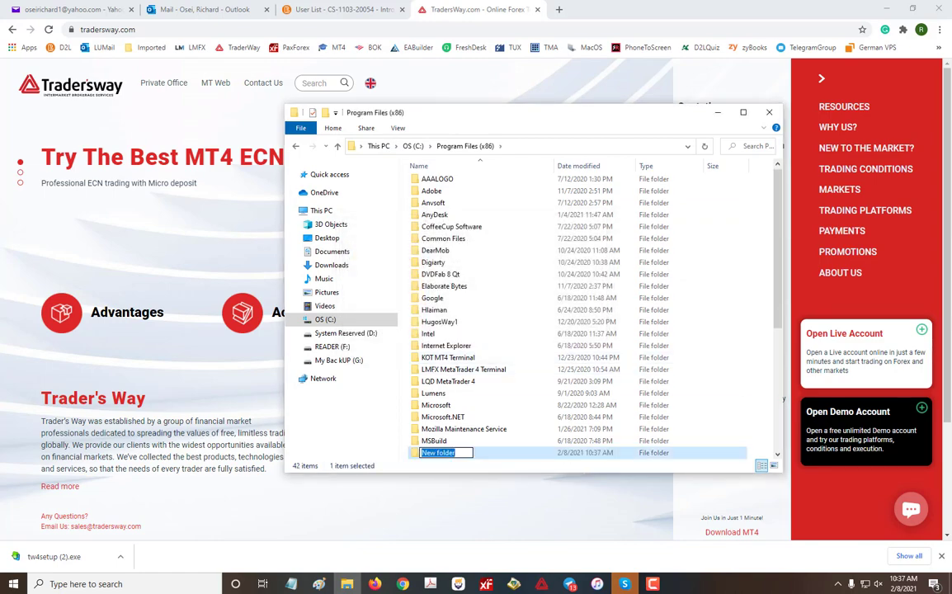
pyautogui.write('T')
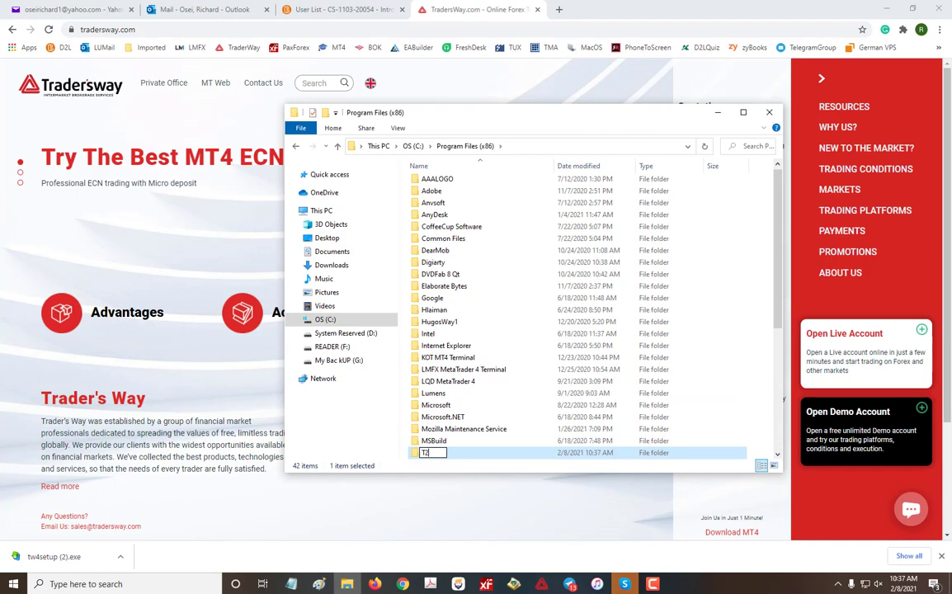
pyautogui.write('W005')
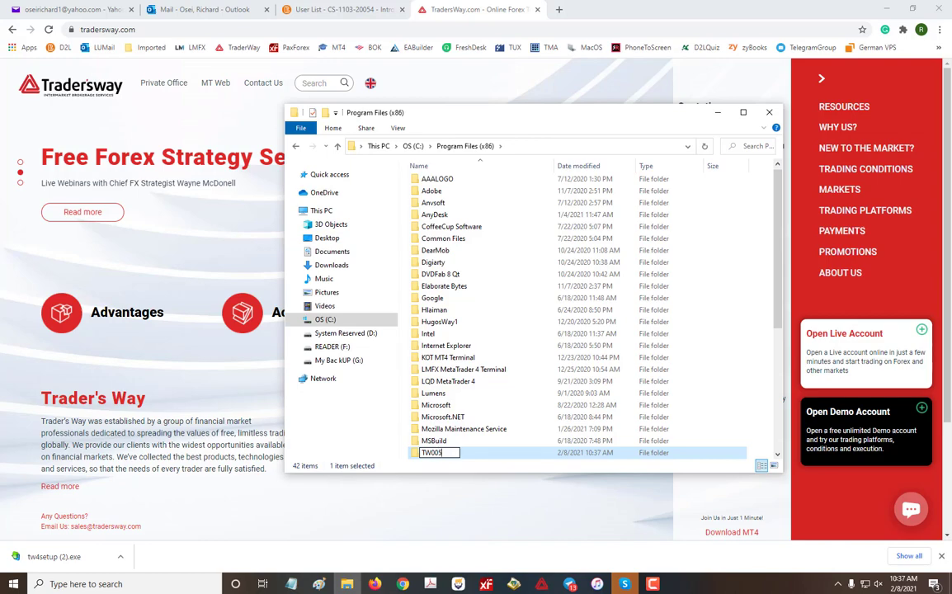
pyautogui.press('Return')
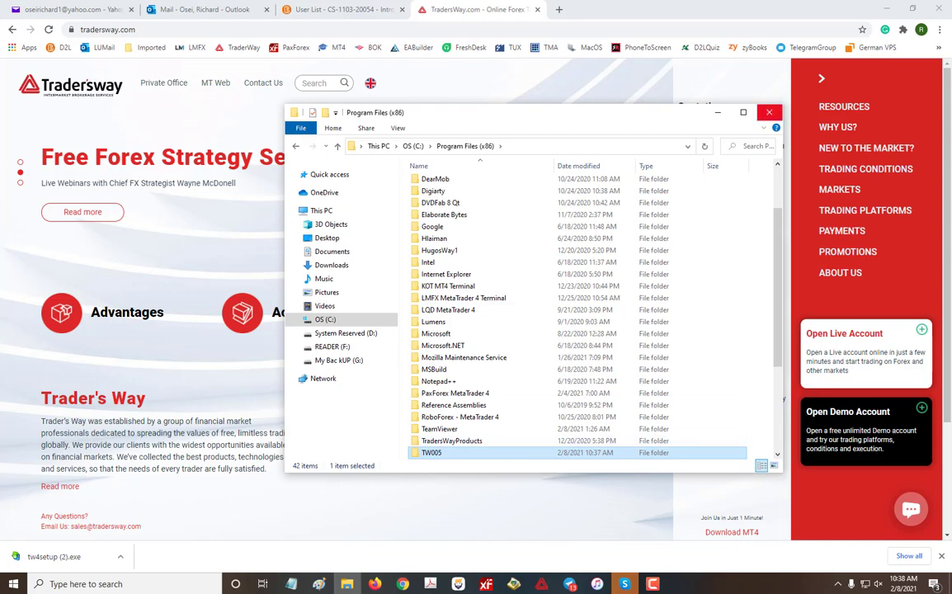
pyautogui.click(769, 112)
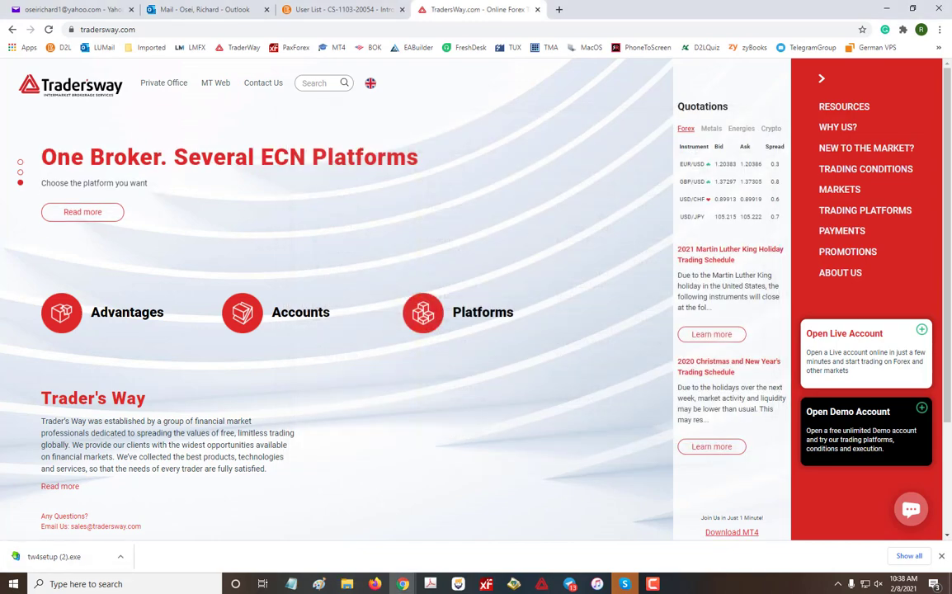
# Open the Downloads folder in File Explorer and run the tw4setup (2) installer
pyautogui.click(346, 583)
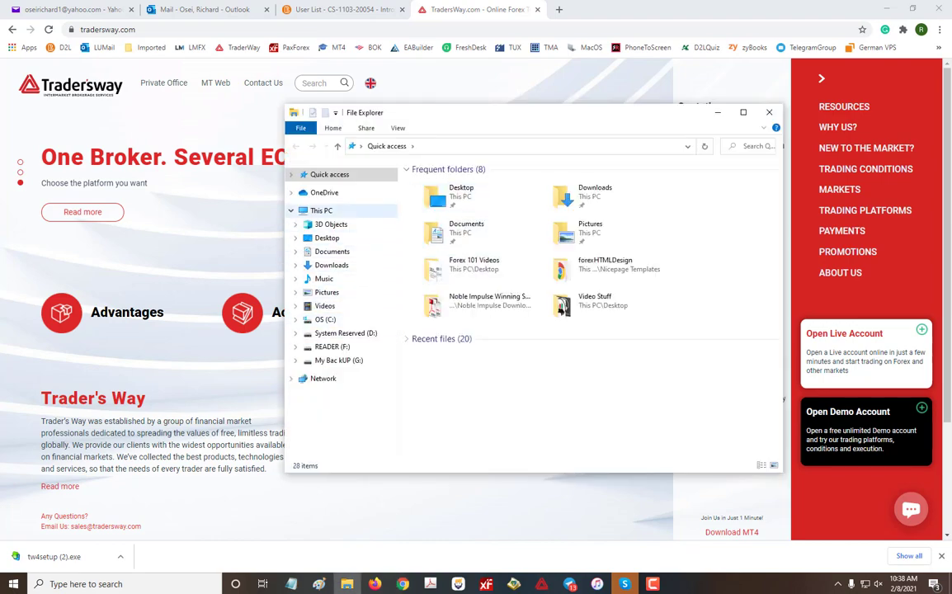
pyautogui.click(331, 265)
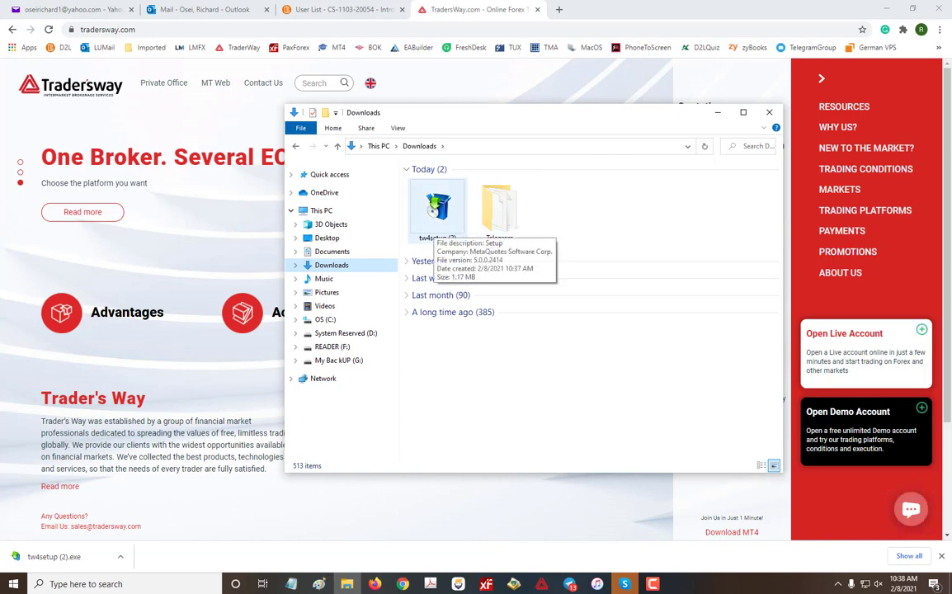
pyautogui.doubleClick(434, 218)
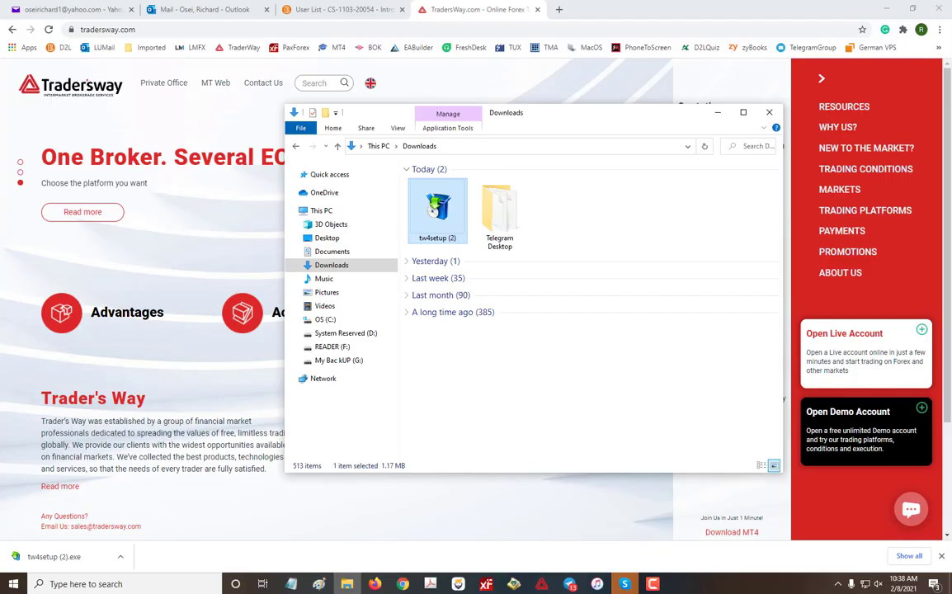
pyautogui.doubleClick(438, 208)
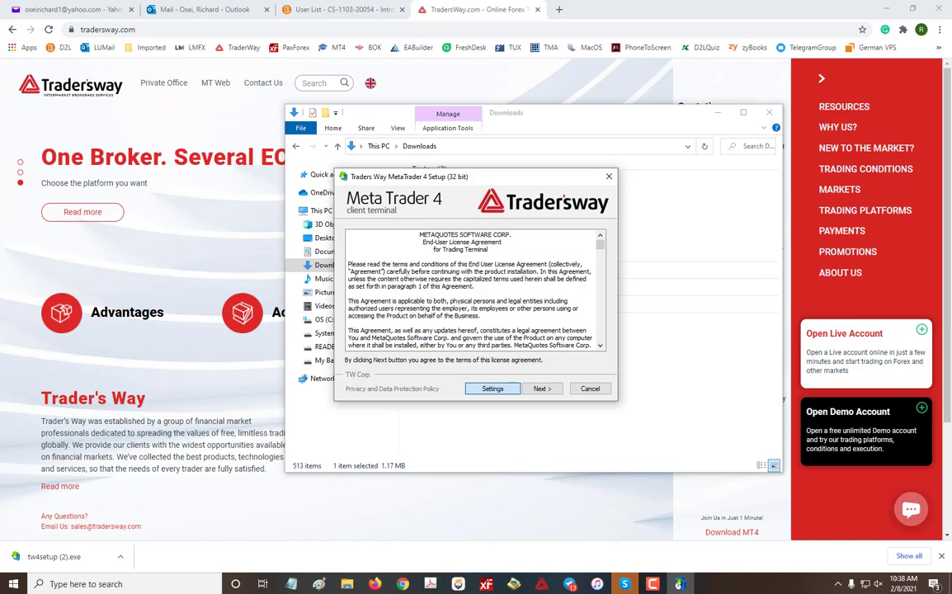
# In the installer settings, set the installation folder to C:\Program Files (x86)\TW005
pyautogui.click(492, 388)
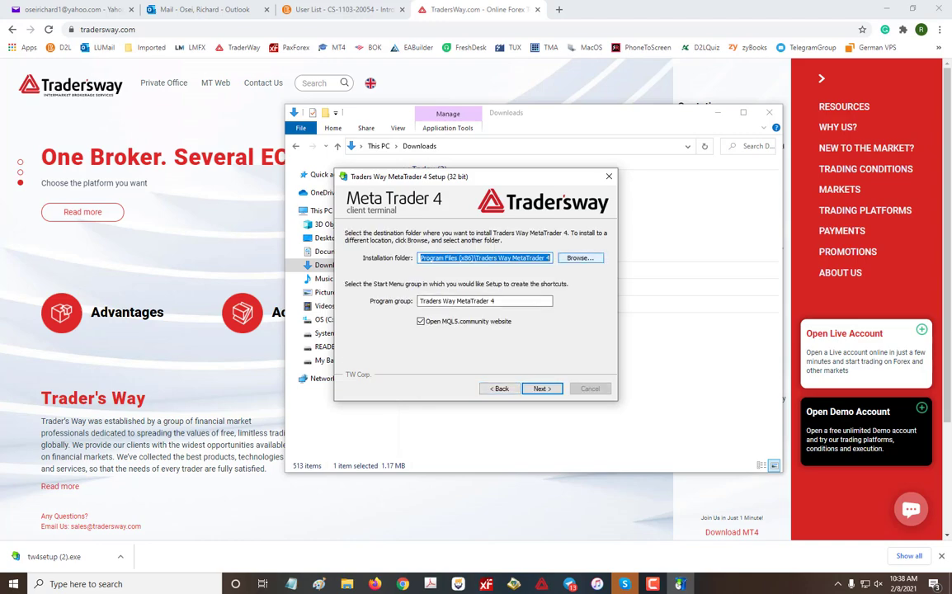
pyautogui.click(580, 257)
pyautogui.moveTo(551, 294); pyautogui.dragTo(550, 316)
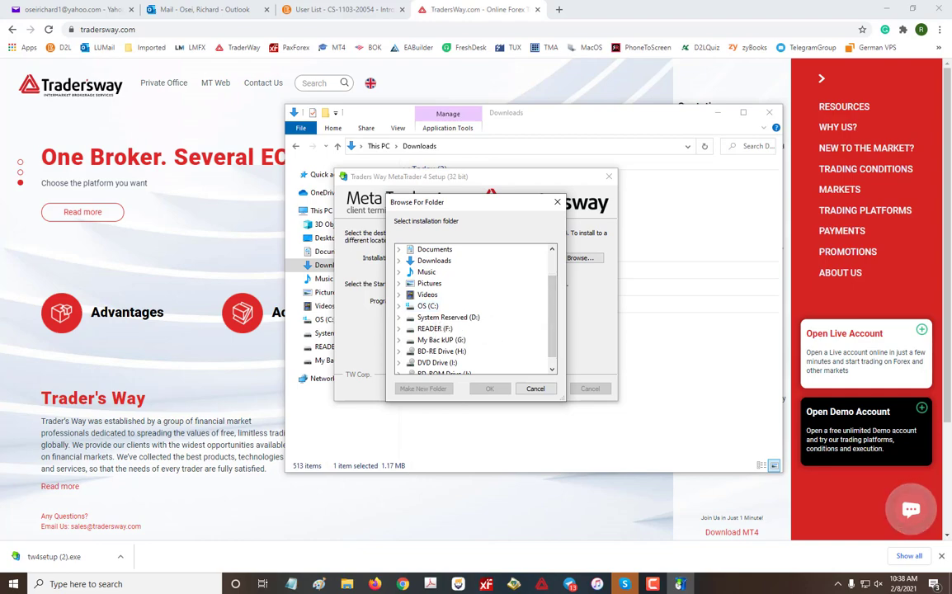
pyautogui.click(420, 306)
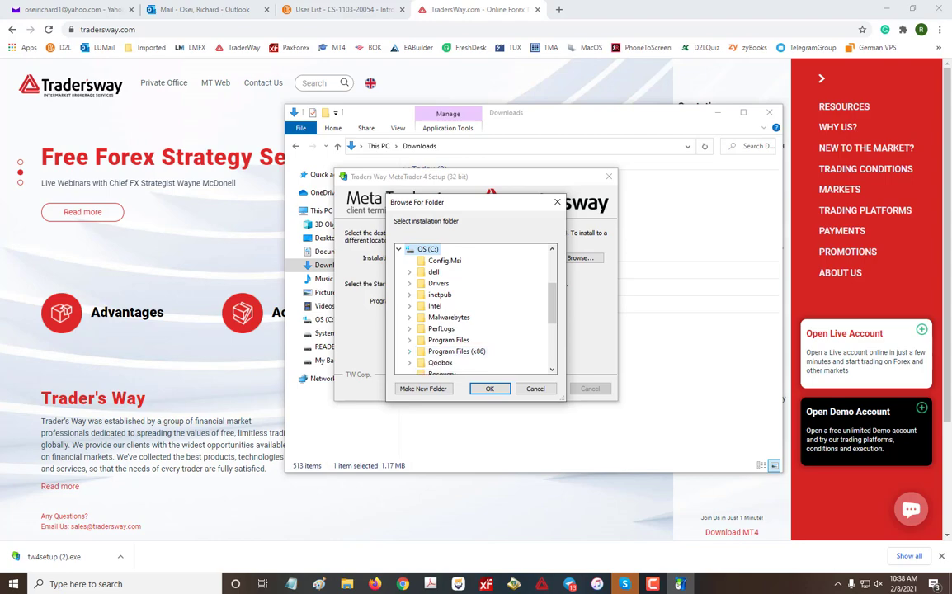
pyautogui.click(410, 352)
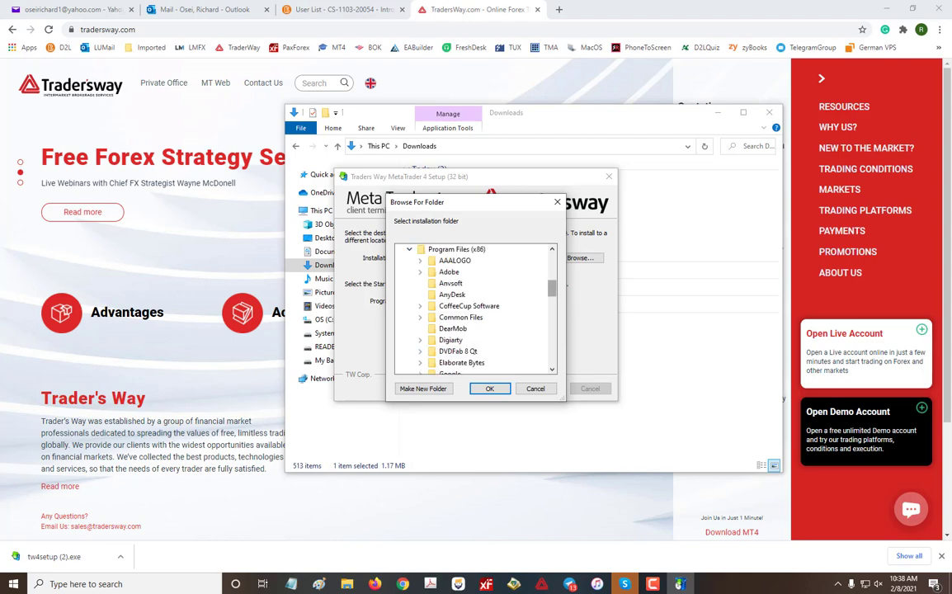
pyautogui.scroll(-10, 475, 309)
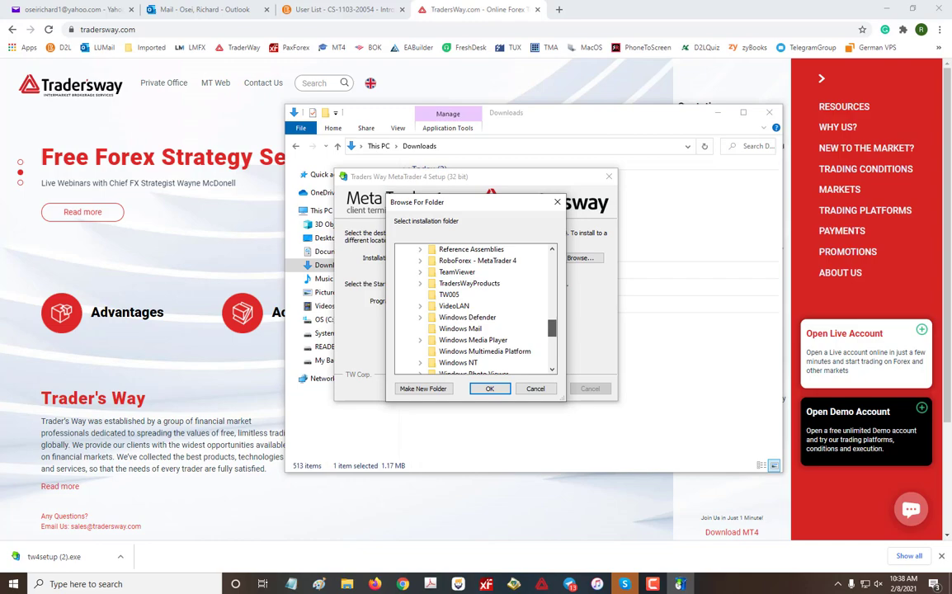
pyautogui.click(450, 294)
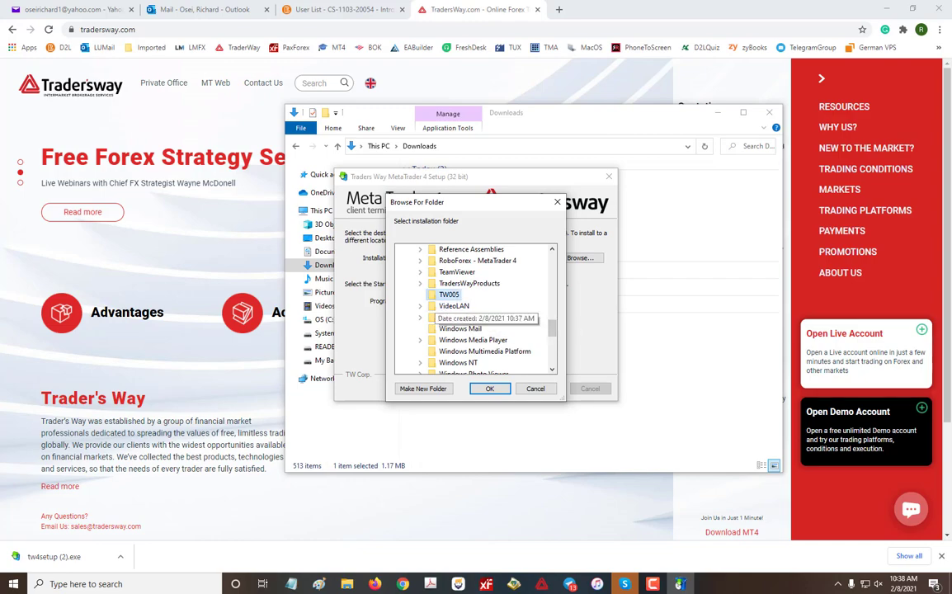
pyautogui.click(490, 389)
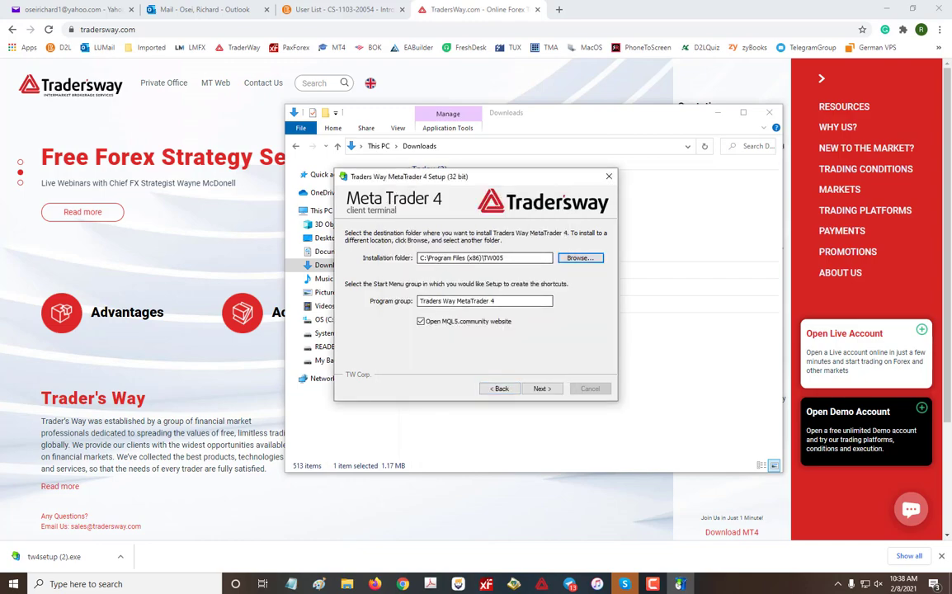
# Install the terminal with the program group TW005, closing the finished setup and the MQL5 registration page
pyautogui.press('Tab')
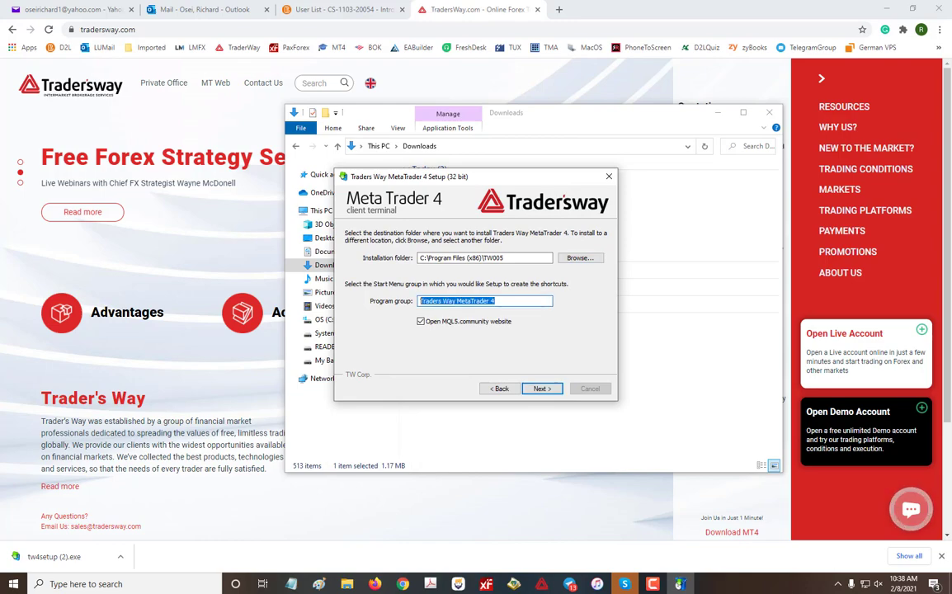
pyautogui.write('TW')
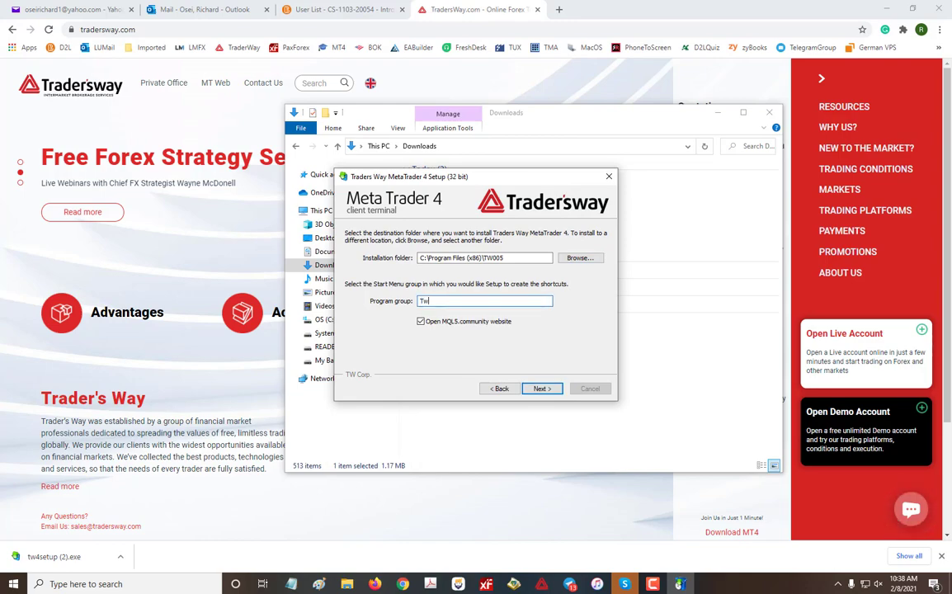
pyautogui.write('005')
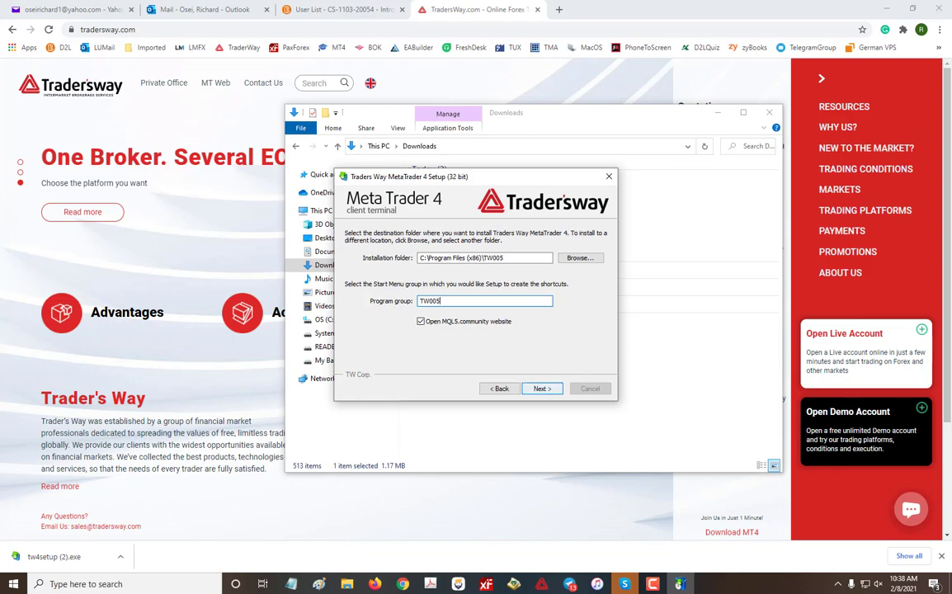
pyautogui.press('Return')
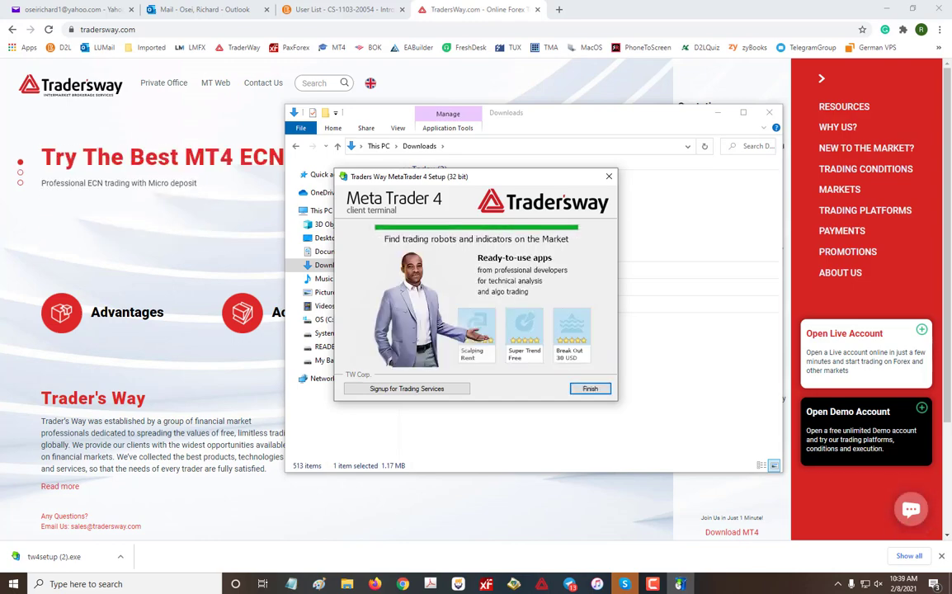
pyautogui.click(589, 388)
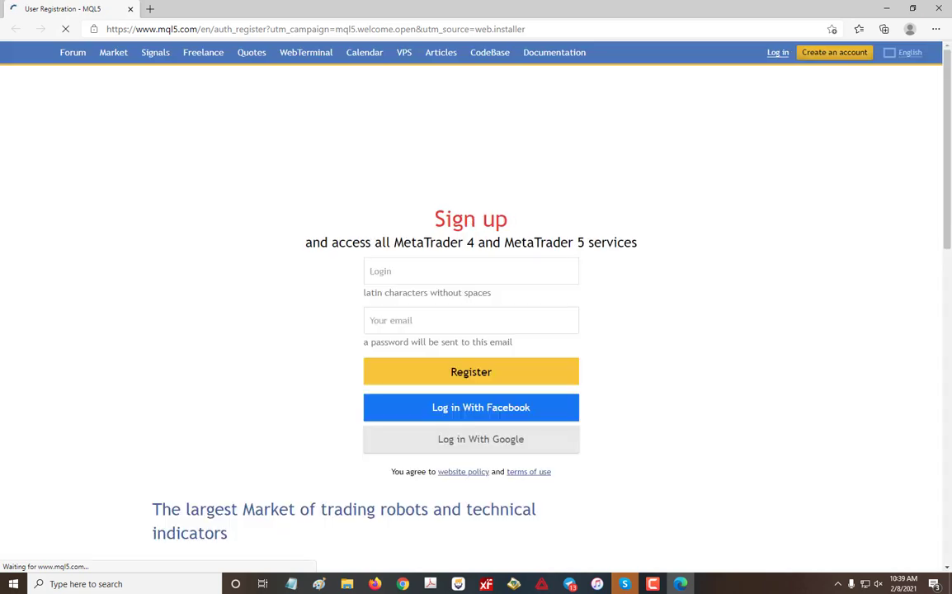
pyautogui.click(938, 7)
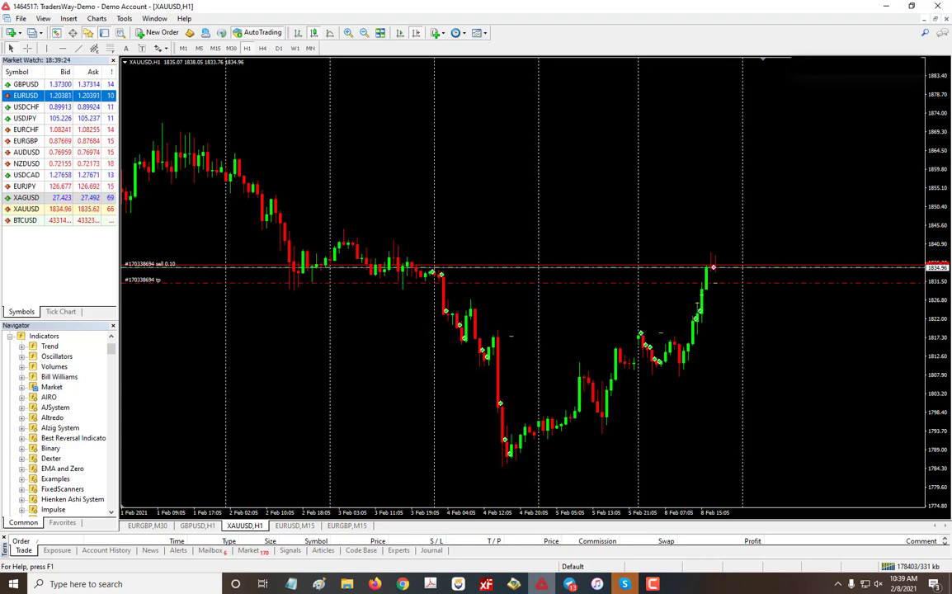
# Switch to the newly installed Traders Way MetaTrader 4 terminal and cancel its account-opening and login dialogs
pyautogui.moveTo(541, 582)
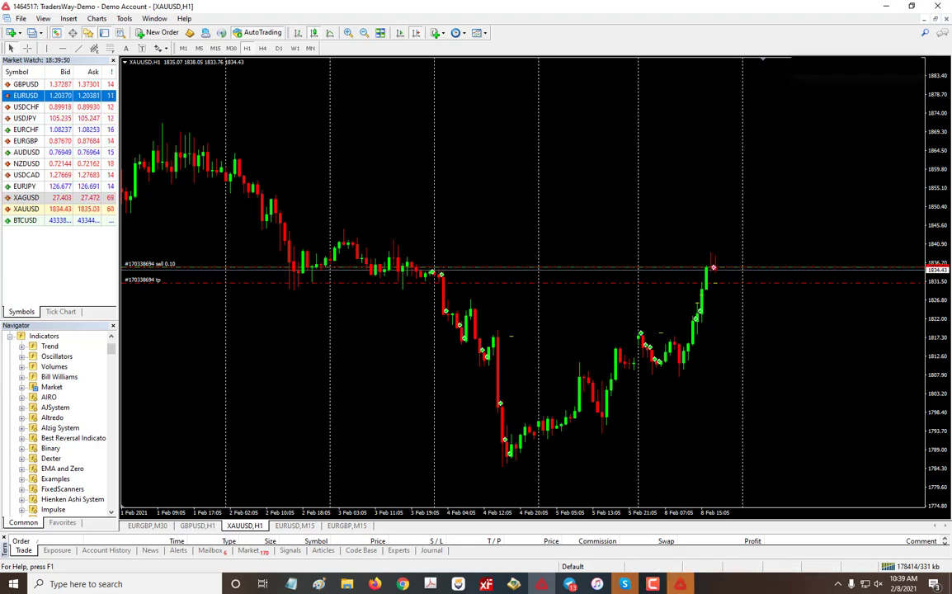
pyautogui.moveTo(679, 584)
pyautogui.click(680, 532)
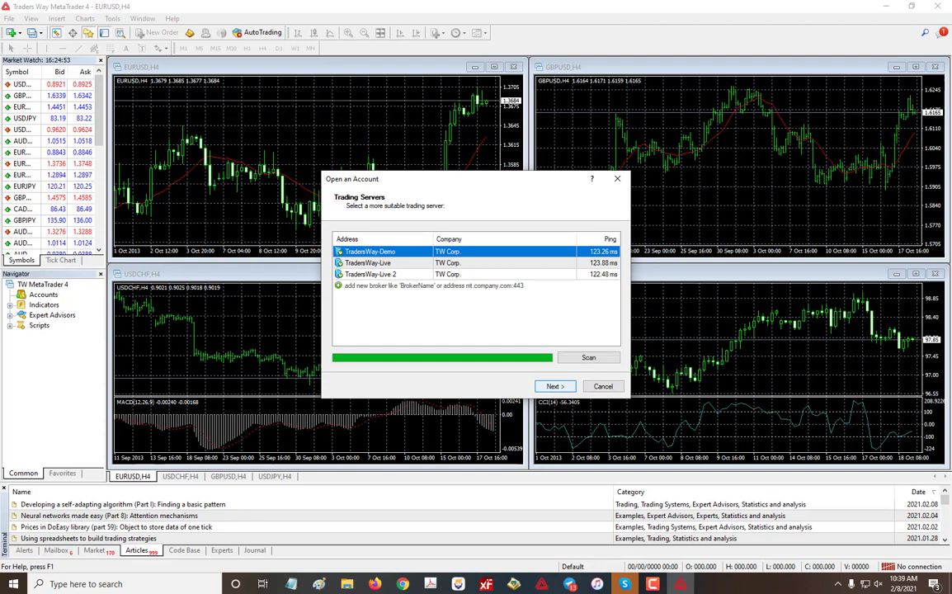
pyautogui.press('Return')
pyautogui.click(602, 386)
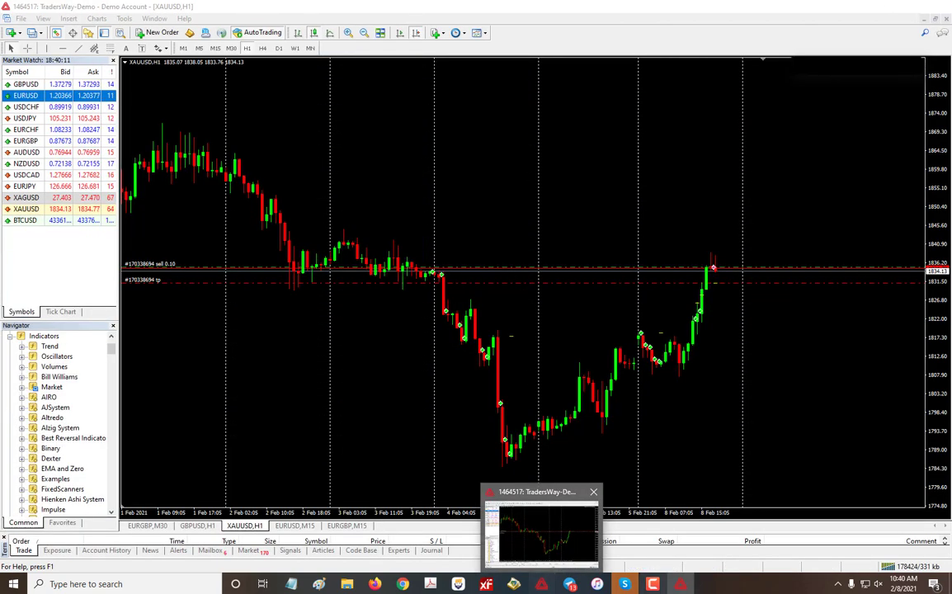
pyautogui.moveTo(680, 584)
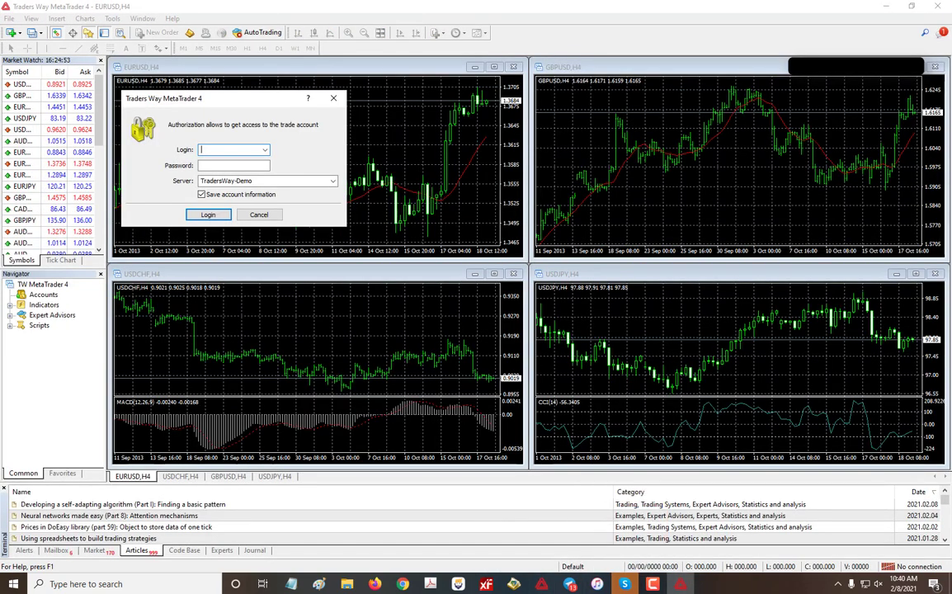
pyautogui.click(259, 214)
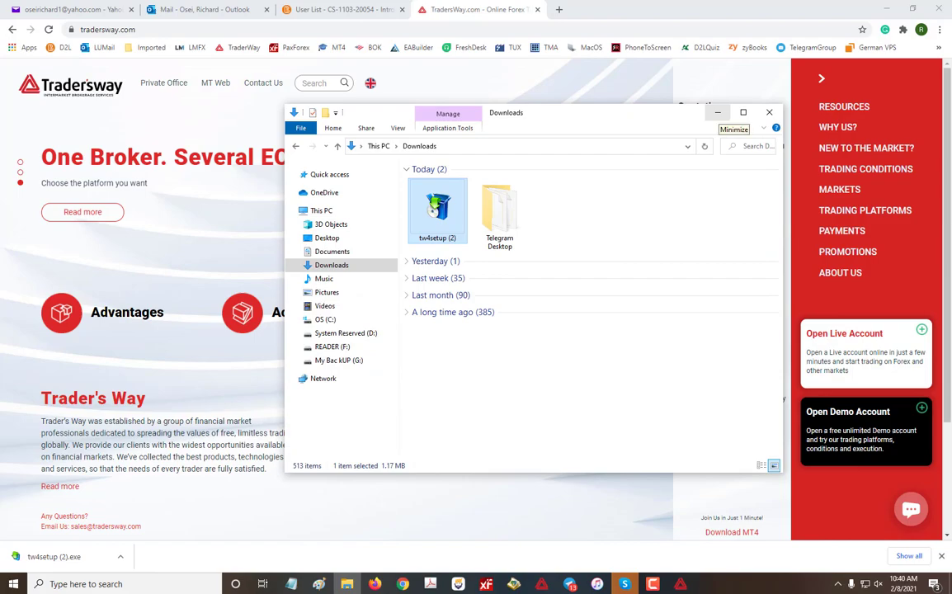
# Minimize the Downloads and browser windows and dismiss the trading alert to clear the desktop
pyautogui.click(716, 113)
pyautogui.click(886, 8)
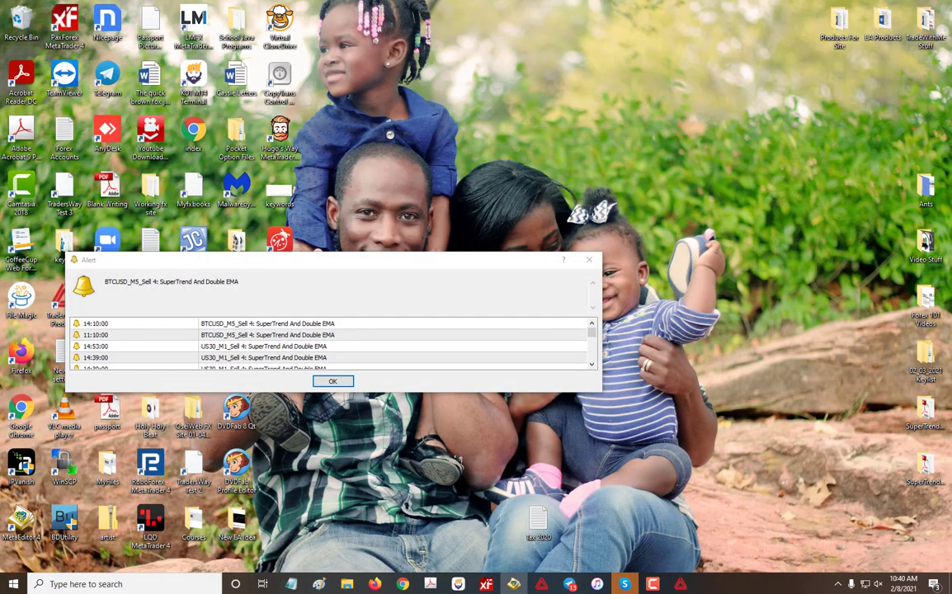
pyautogui.click(333, 381)
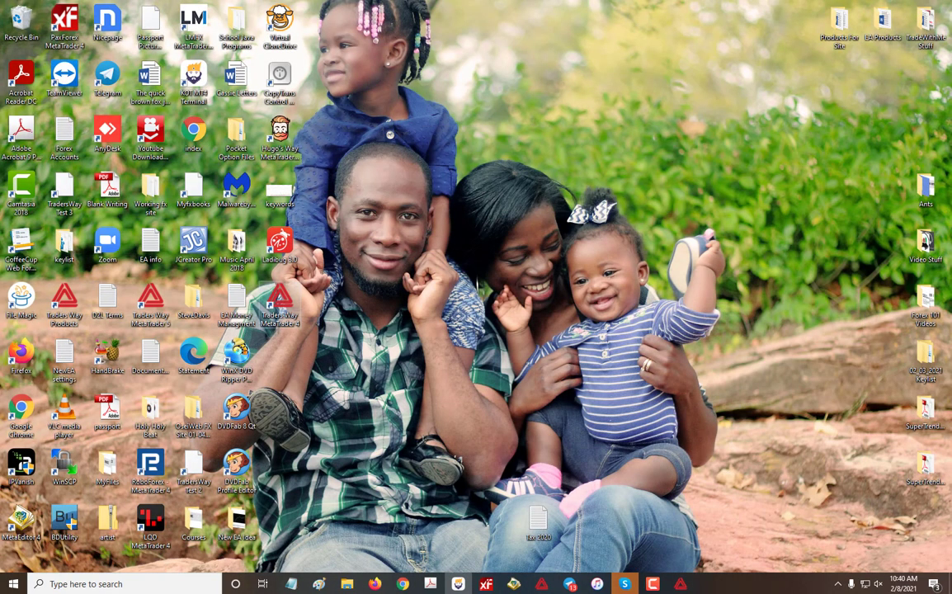
# Rename the new Traders Way MetaTrader 4 desktop shortcut to Traders Way 005, granting administrator permission for the change
pyautogui.click(65, 302)
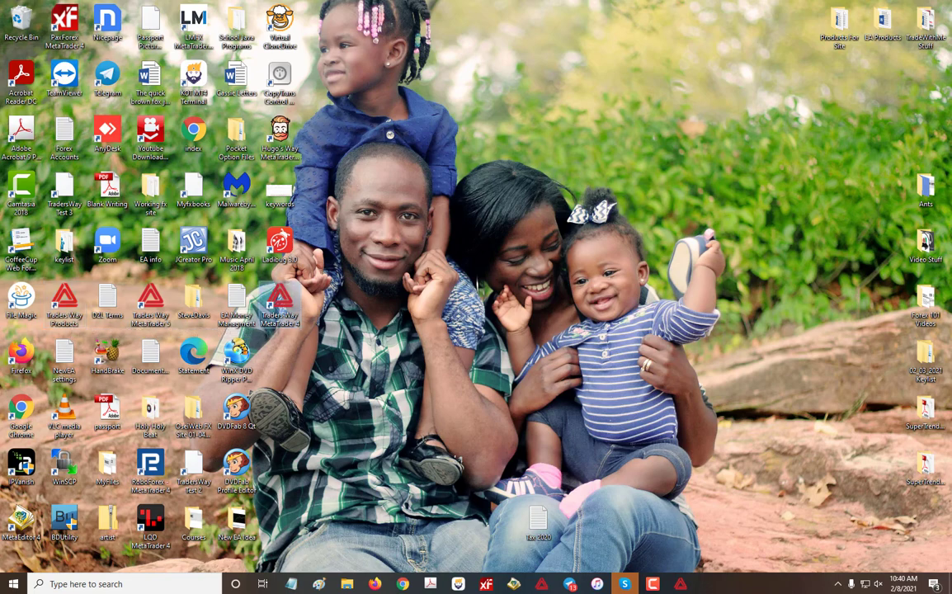
pyautogui.press('F2')
pyautogui.moveTo(301, 323); pyautogui.dragTo(295, 324)
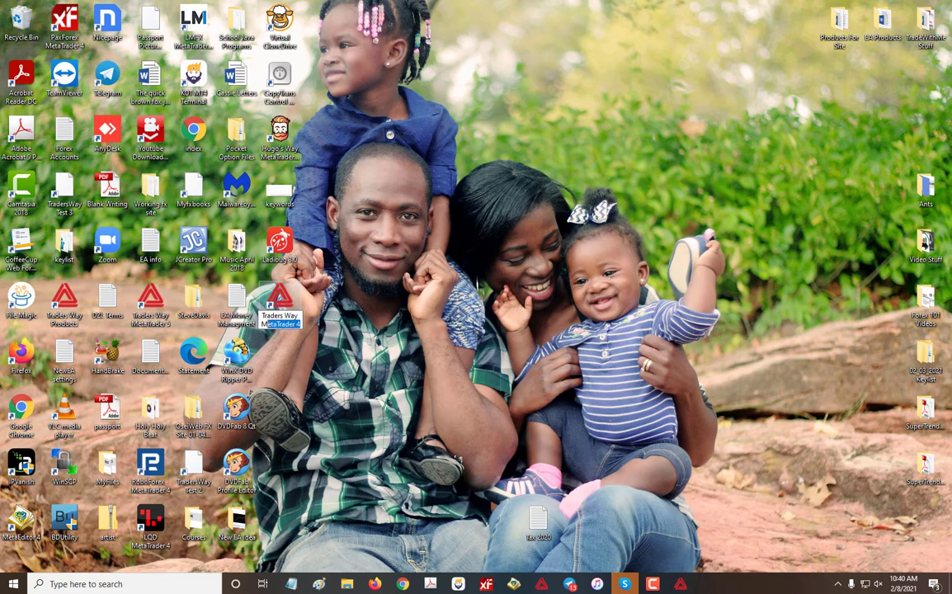
pyautogui.write('005')
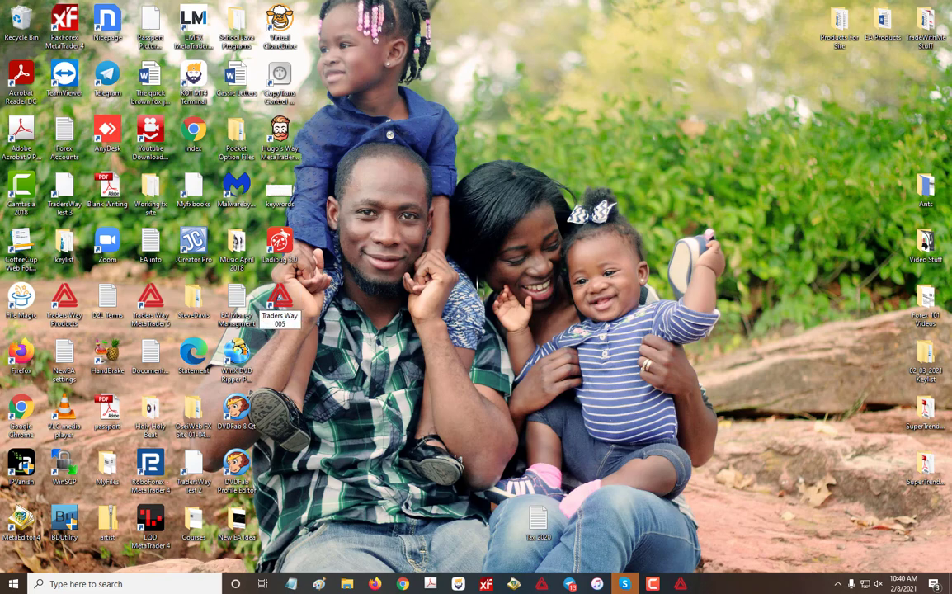
pyautogui.press('Return')
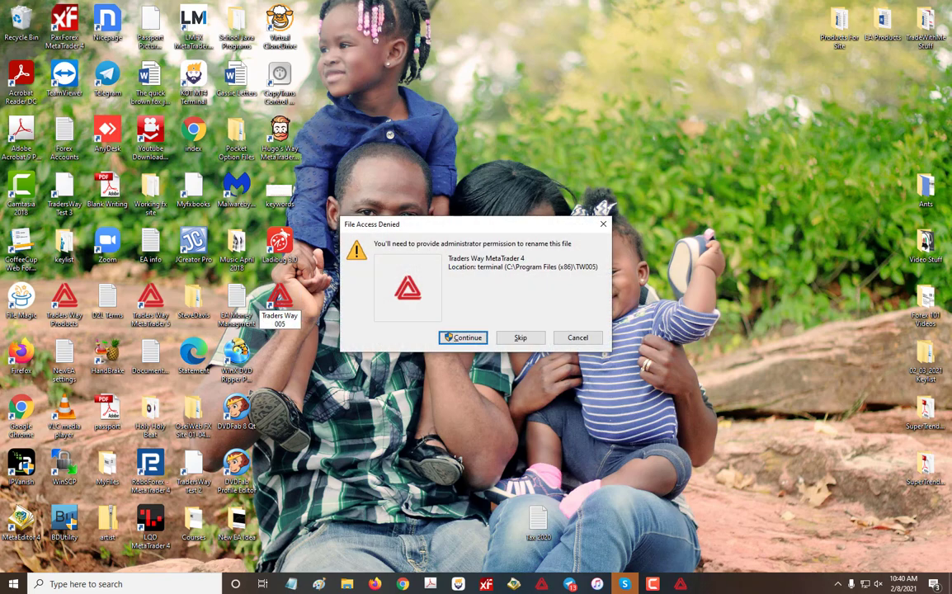
pyautogui.press('Return')
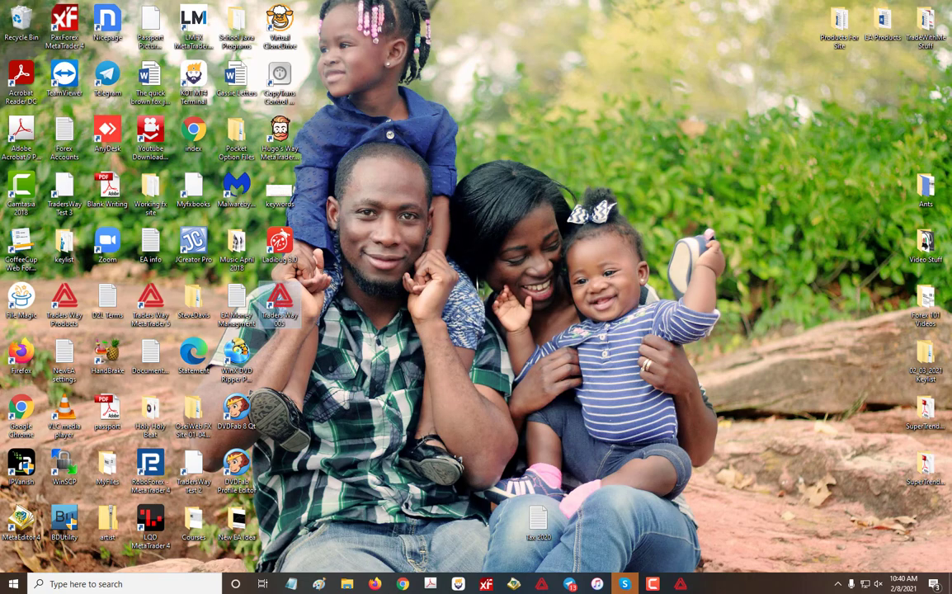
# View the new Traders Way terminal, switch to the existing demo-account terminal for comparison, and return to the new one
pyautogui.click(680, 584)
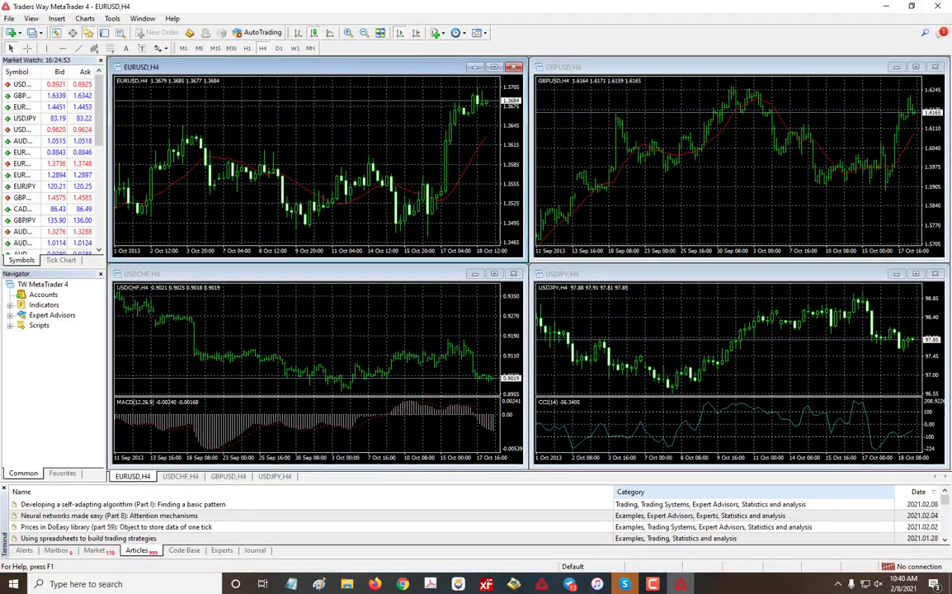
pyautogui.press('Left')
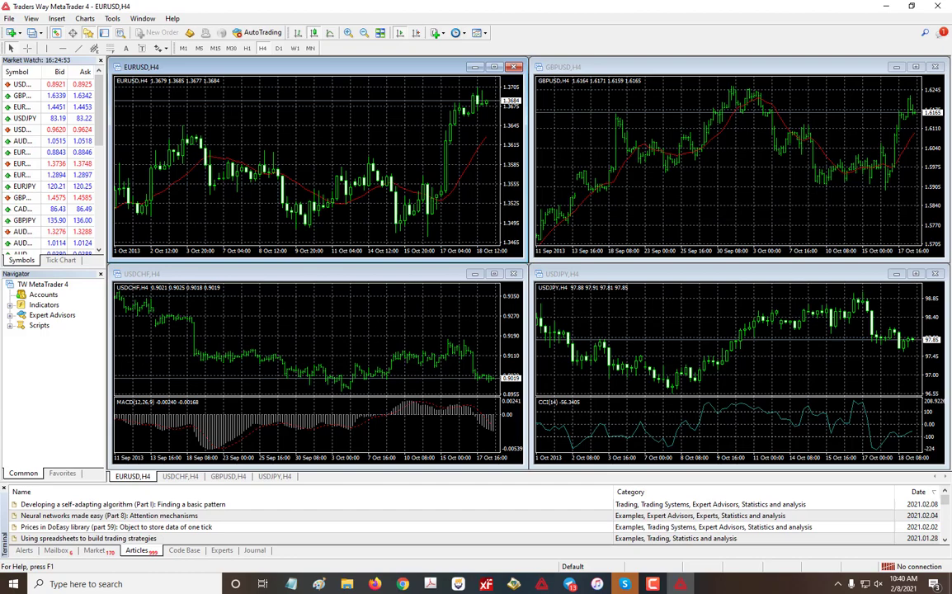
pyautogui.click(542, 583)
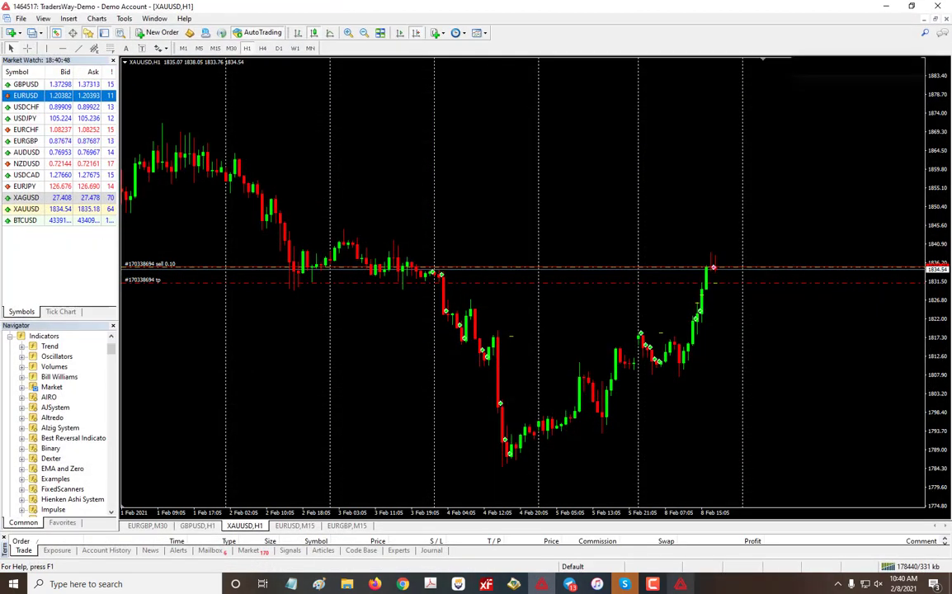
pyautogui.hotkey('alt', 'Tab')
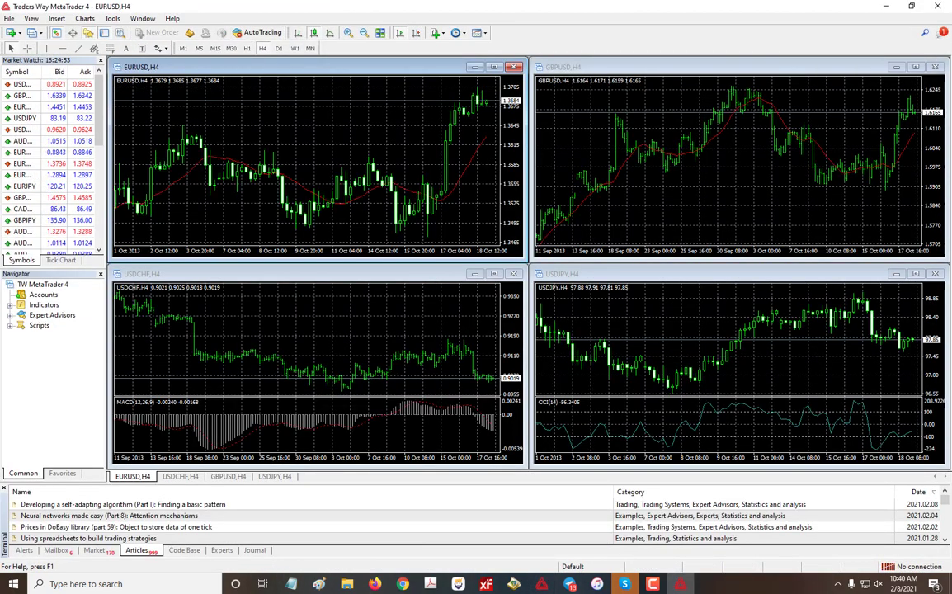